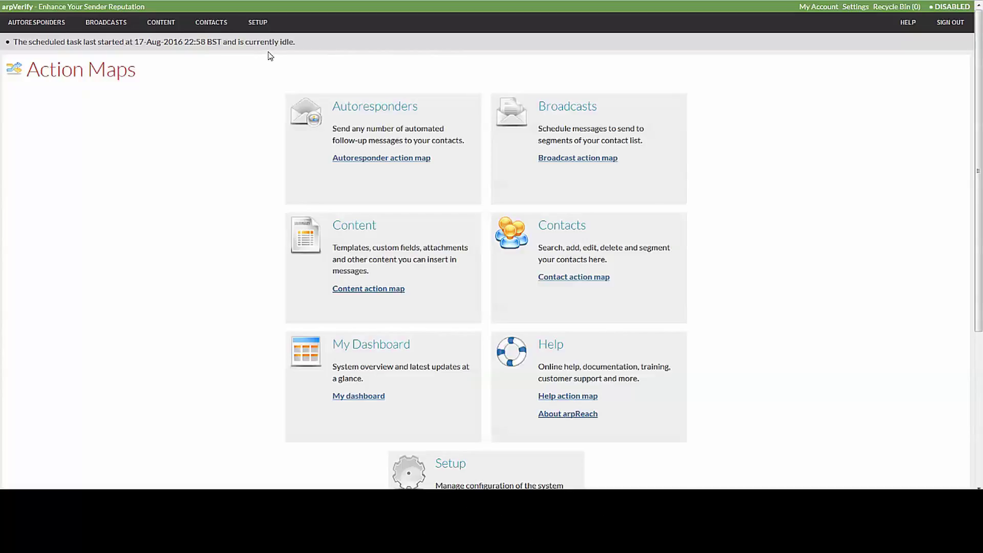
Step: Open System Settings from the SETUP menu in the top navigation
mouse_move(258, 23)
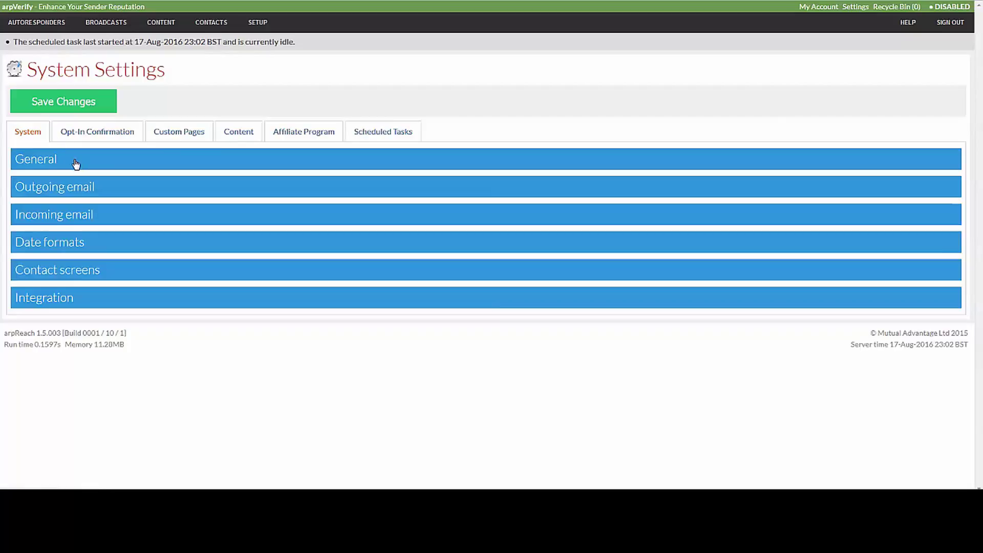
Step: Expand the General section to show timezone, new-user permission profile and MySQL path
click(67, 161)
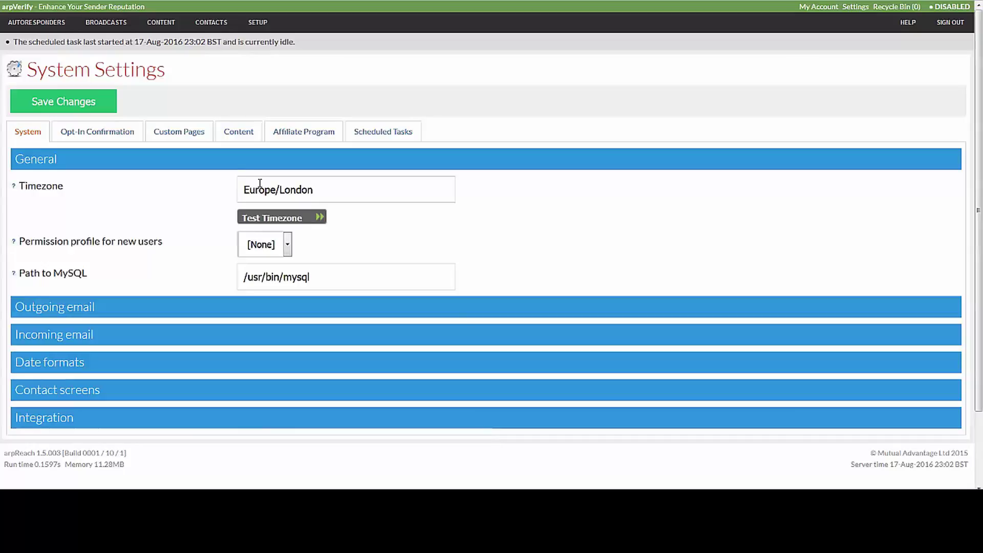
click(93, 164)
click(94, 164)
Step: Copy America/New_York from the PHP America timezone list and select arpReach's current Timezone value
mouse_move(16, 190)
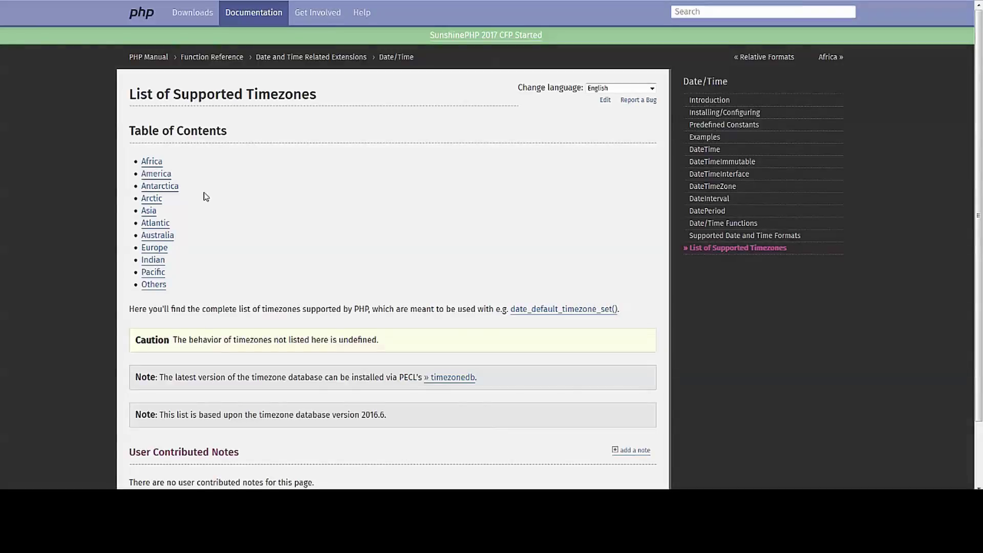
click(163, 175)
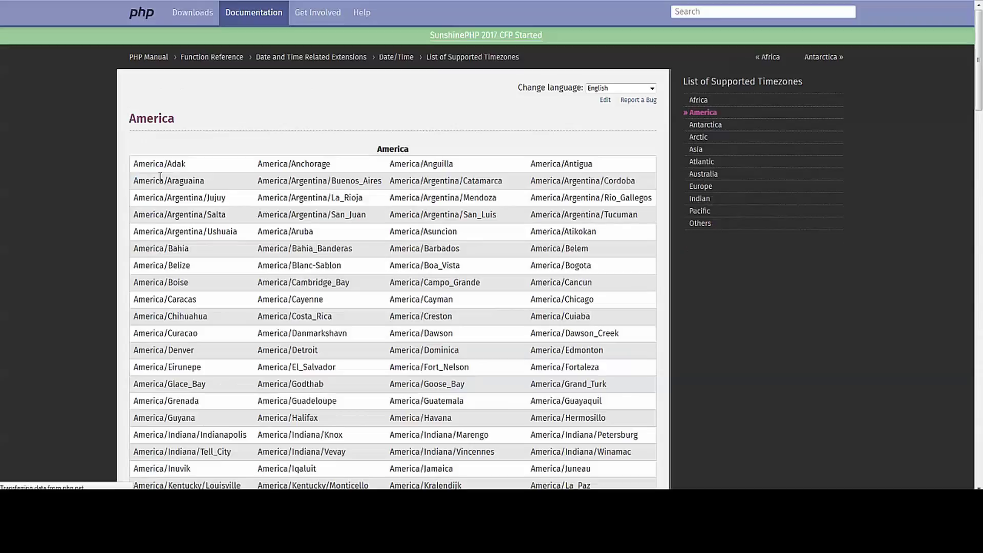
scroll(207, 262, down, 5)
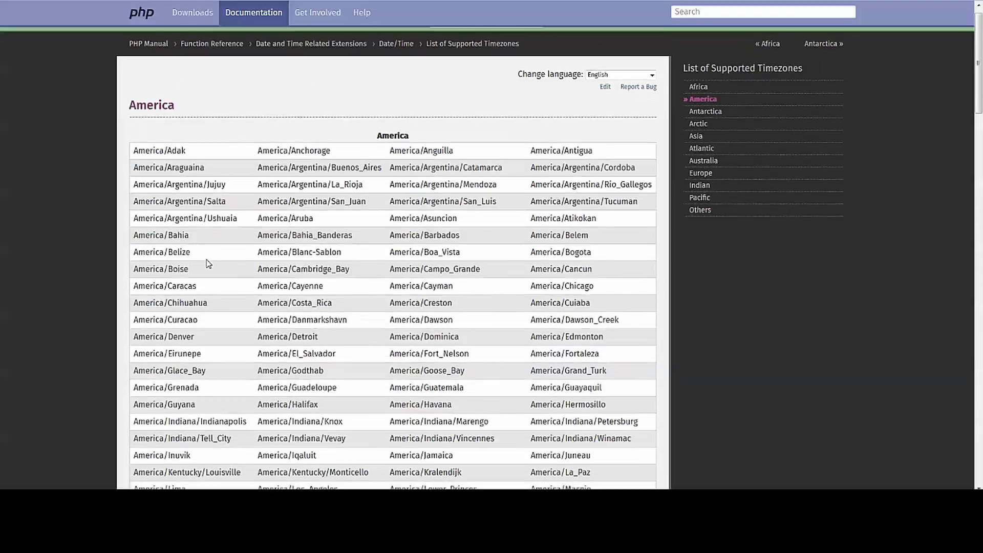
scroll(191, 302, down, 5)
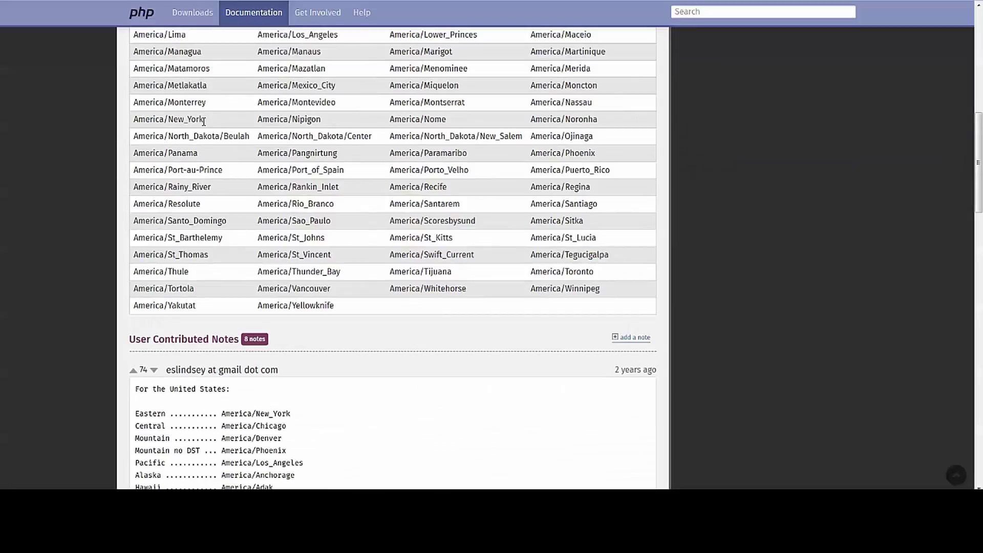
drag(204, 121, 134, 128)
right_click(154, 118)
click(169, 123)
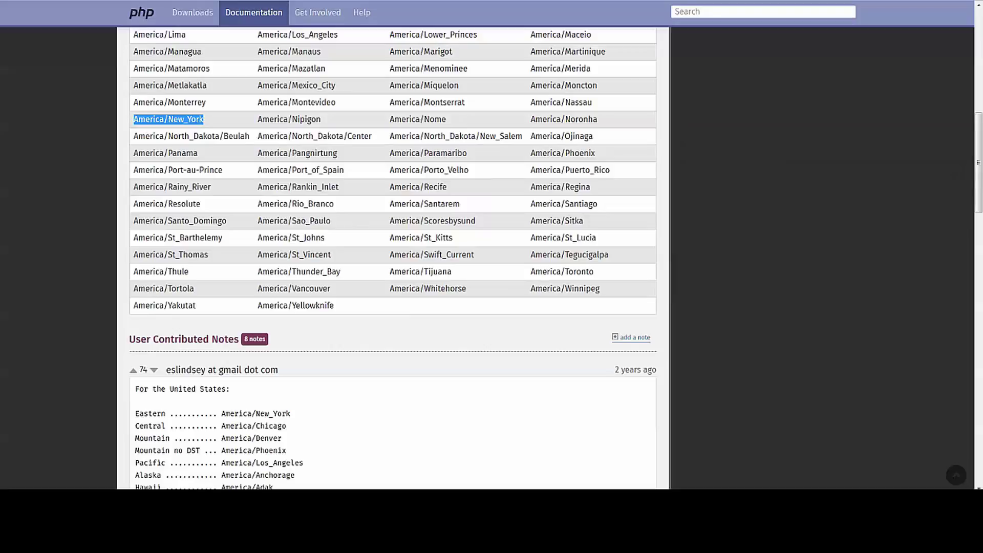
key(ctrl+Tab)
drag(333, 190, 199, 195)
Step: Paste America/New_York into Timezone and run Test Timezone to confirm it is valid
key(ctrl+v)
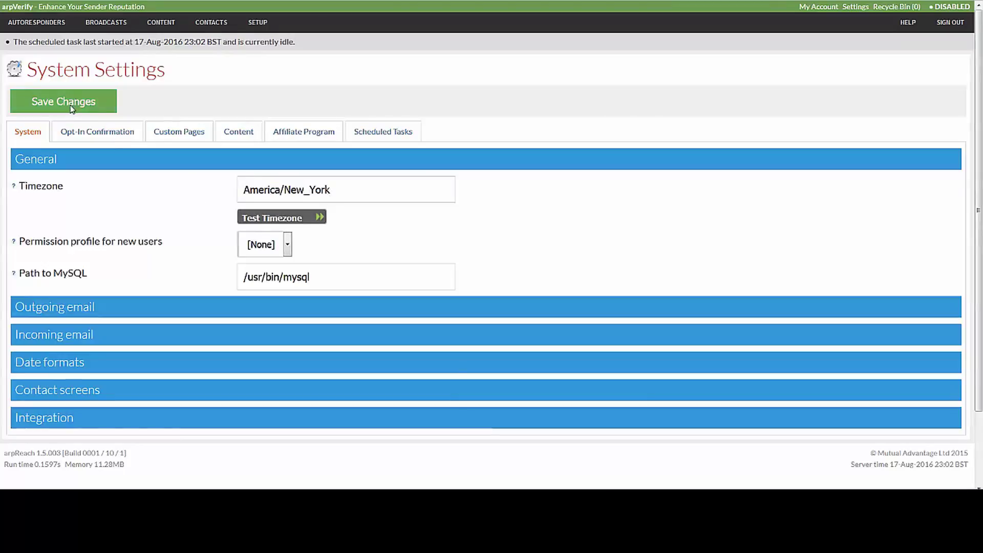
click(277, 219)
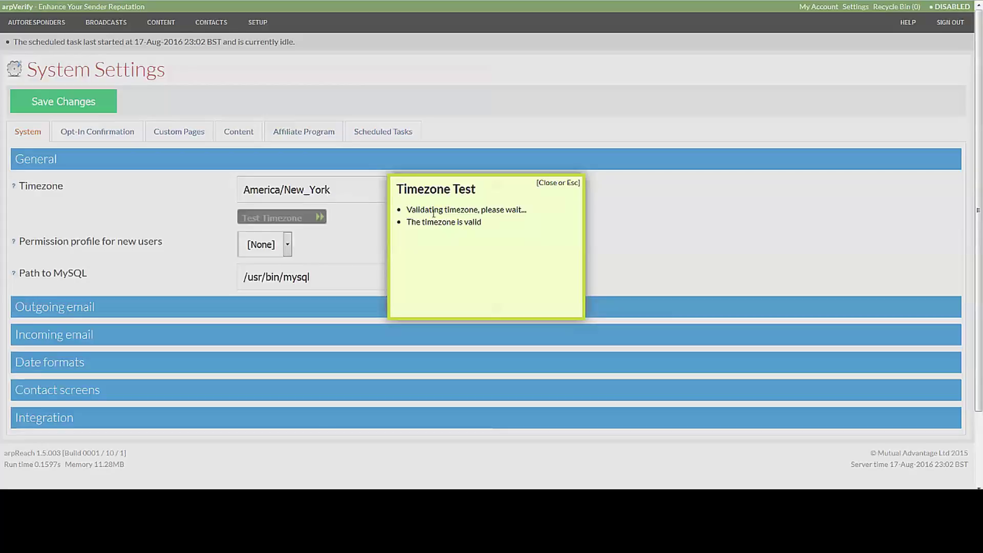
click(564, 190)
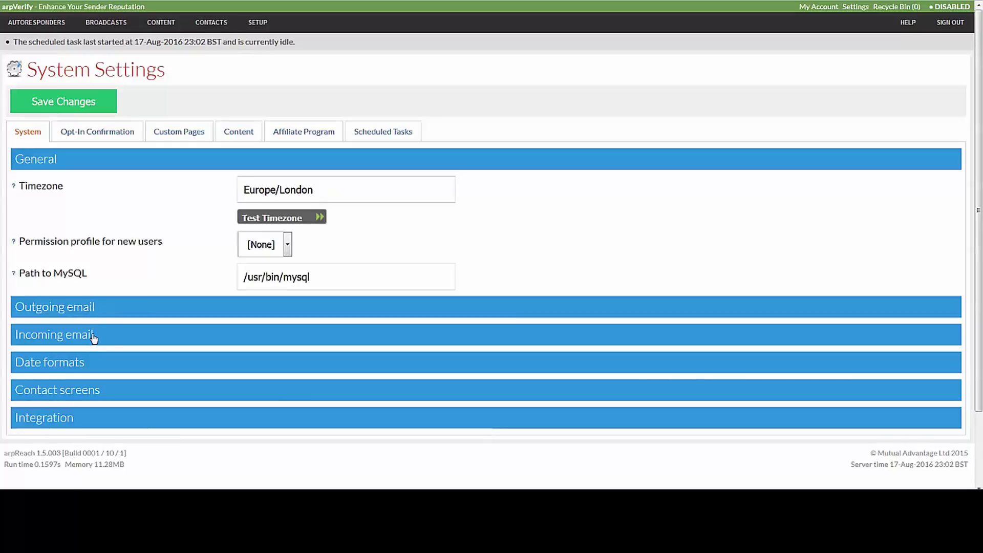
click(76, 364)
scroll(77, 364, down, 3)
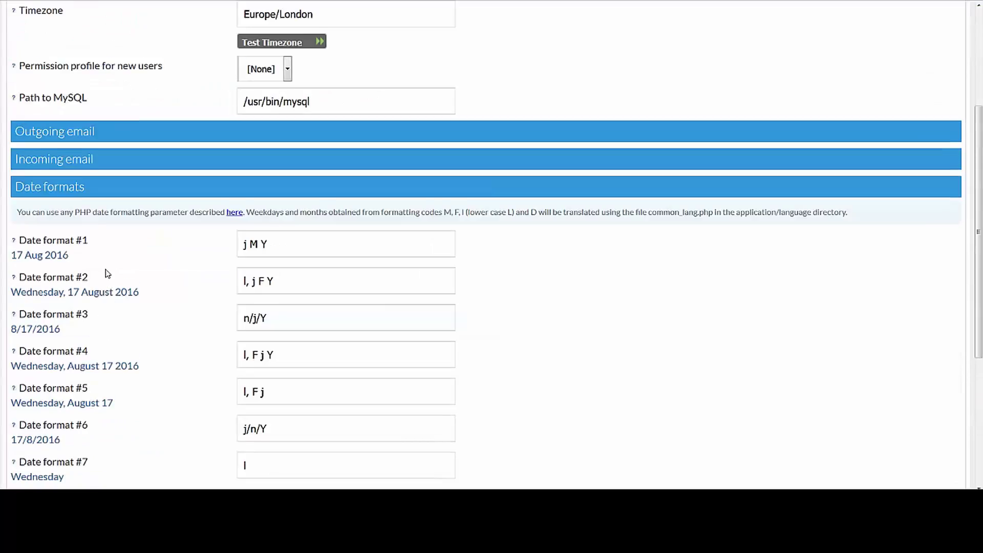
scroll(107, 274, down, 3)
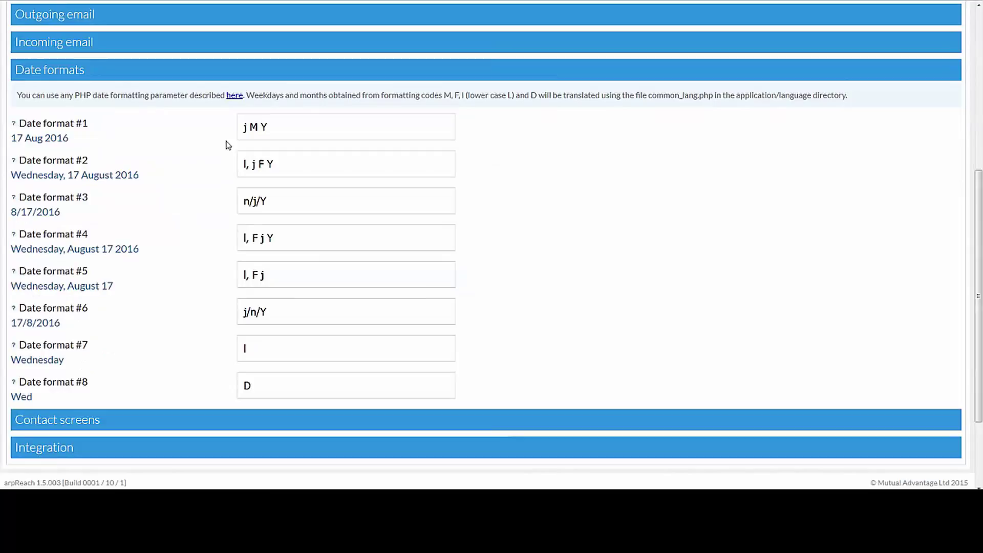
click(56, 68)
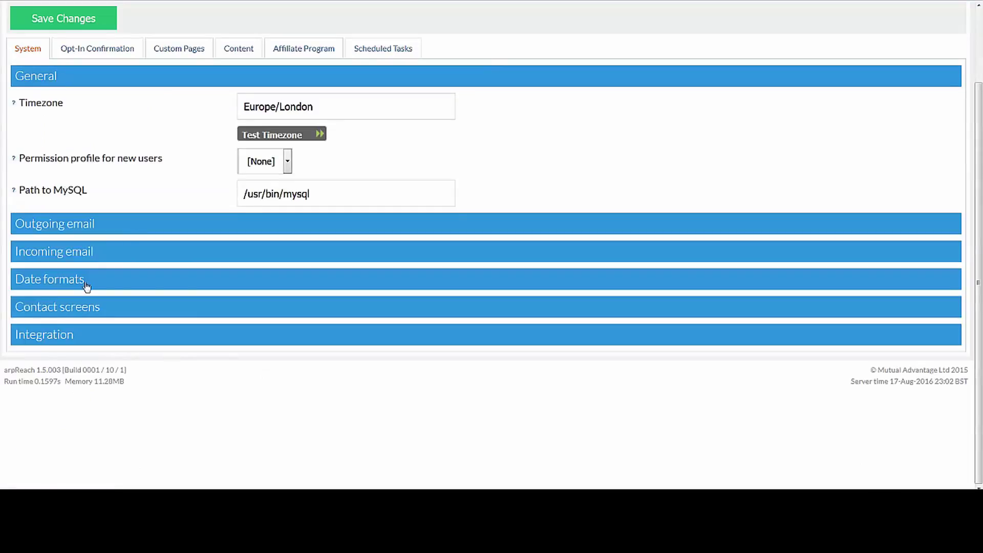
click(64, 310)
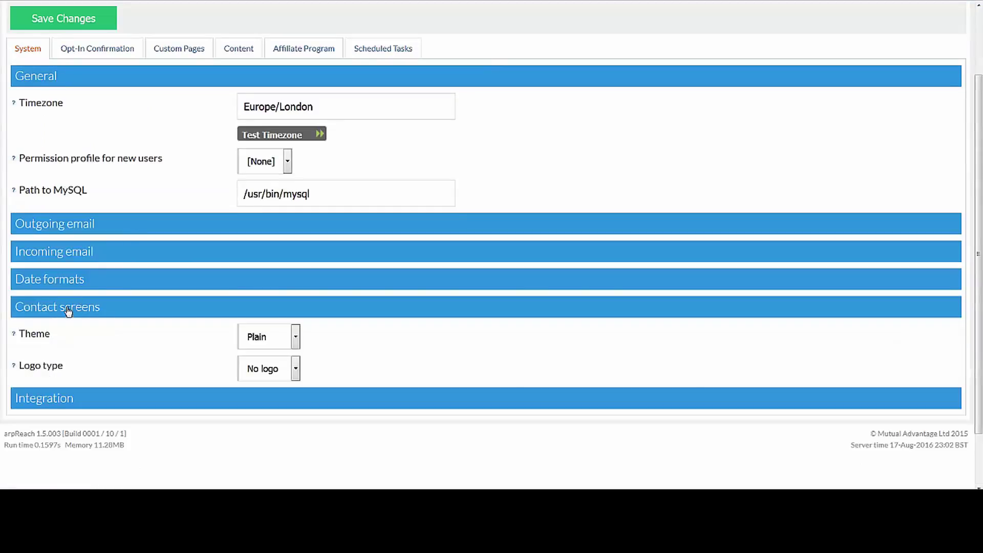
click(296, 342)
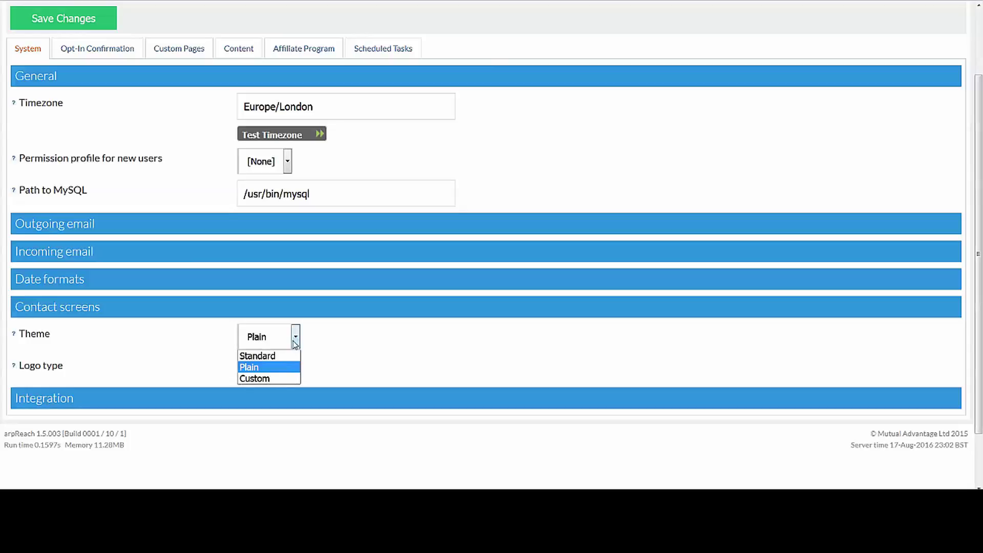
click(253, 370)
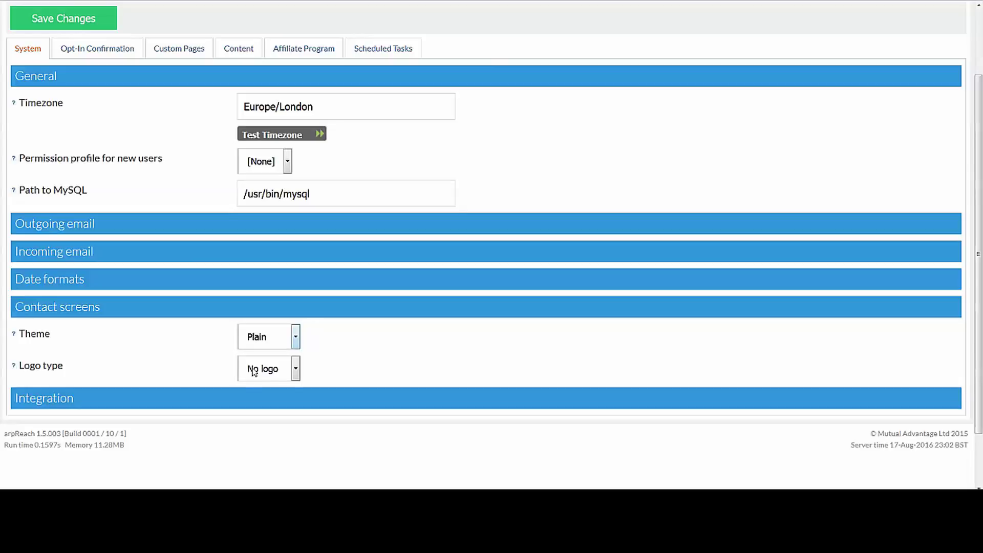
click(296, 367)
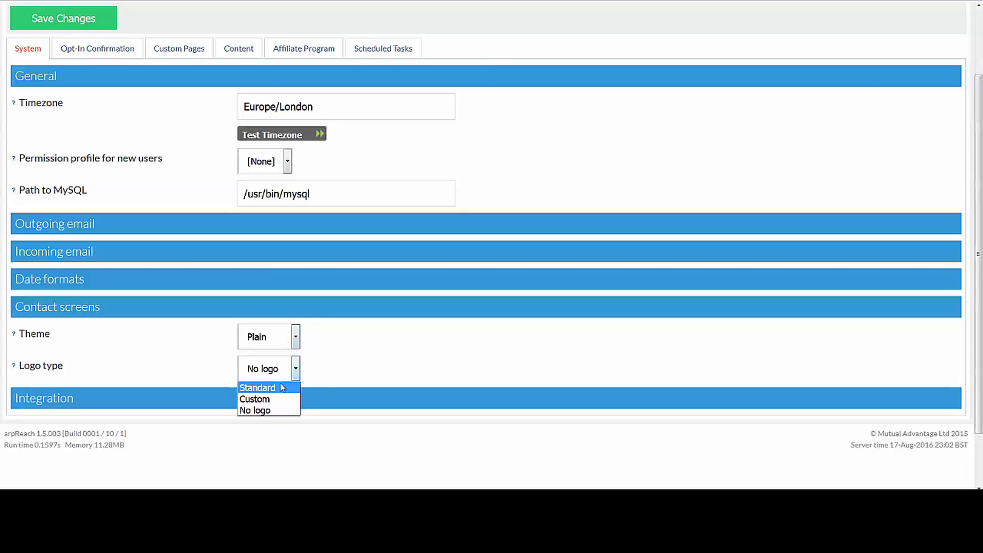
click(262, 413)
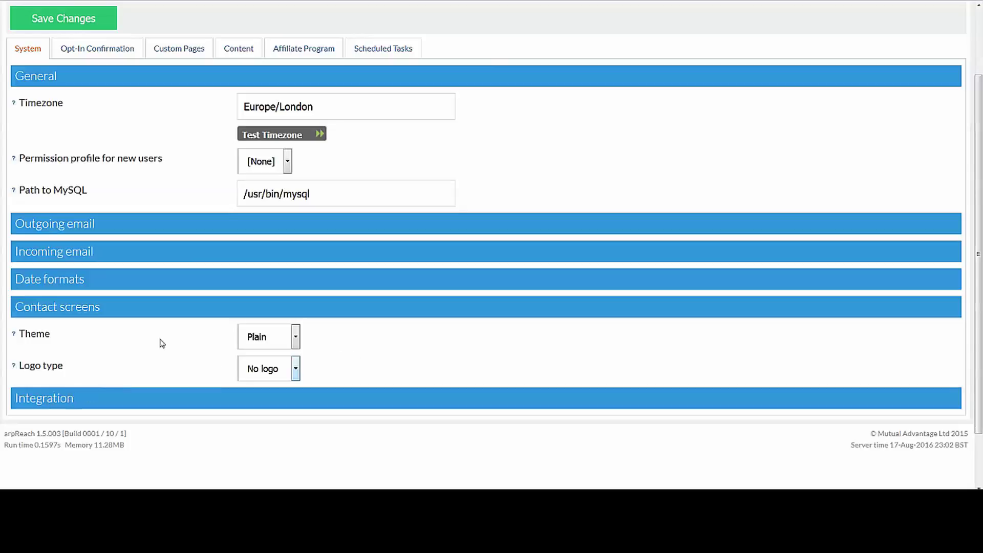
click(119, 311)
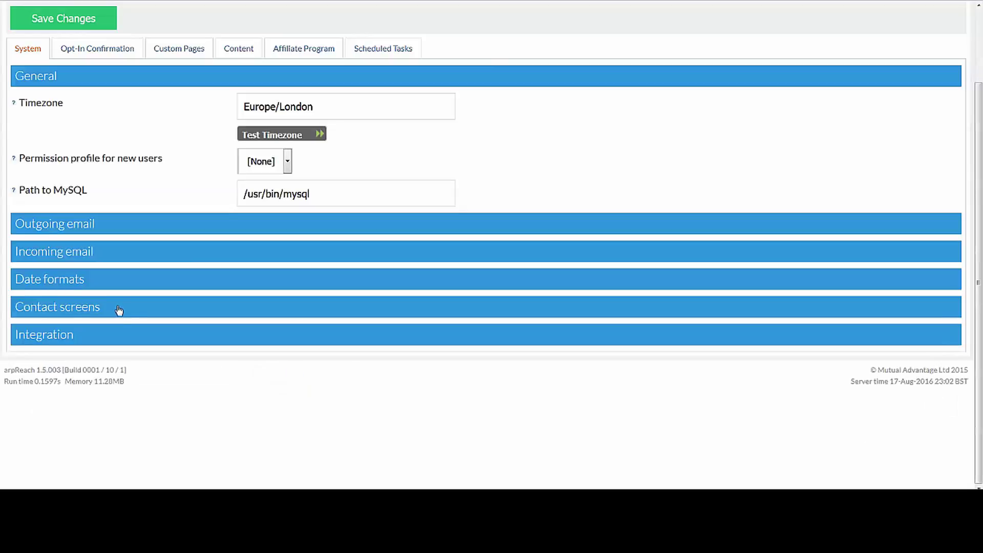
scroll(160, 281, up, 3)
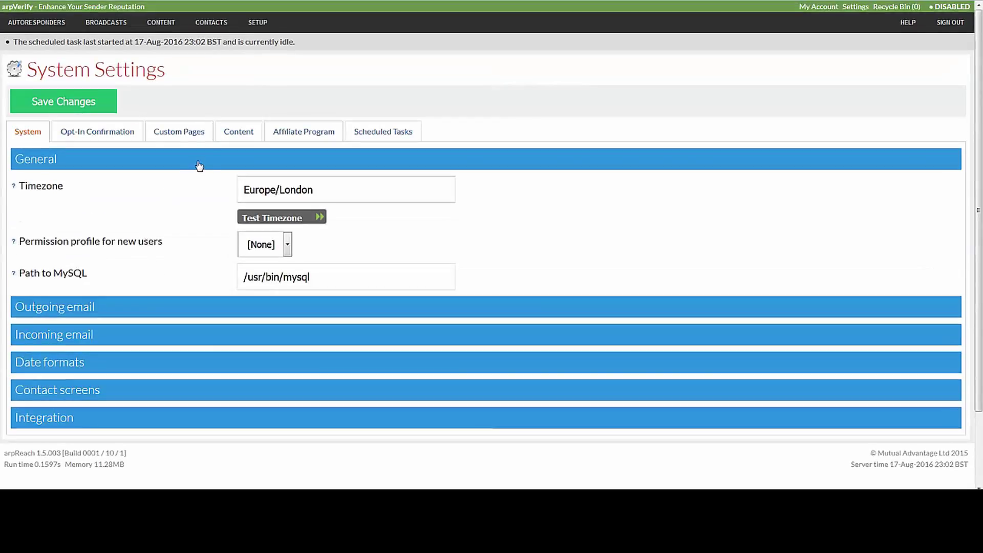
click(101, 133)
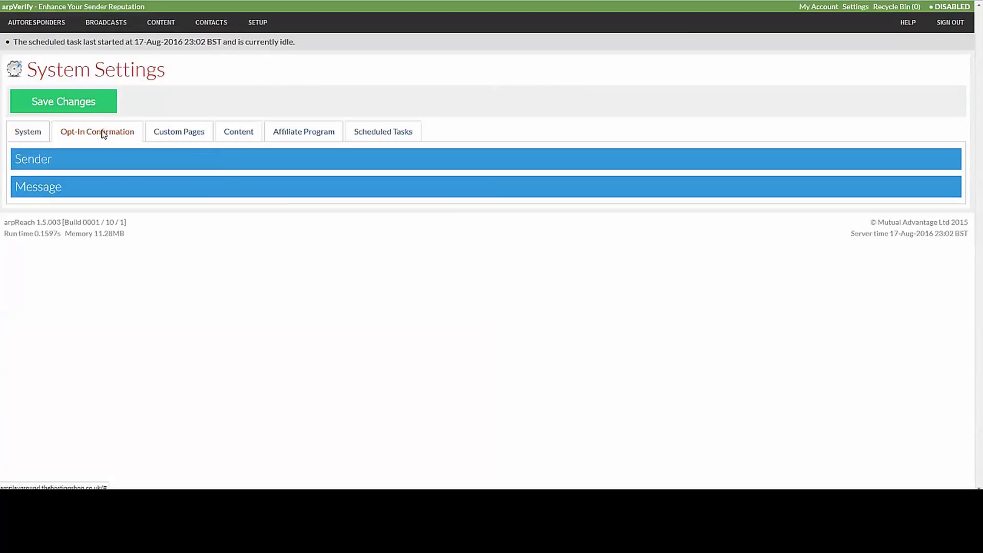
click(72, 163)
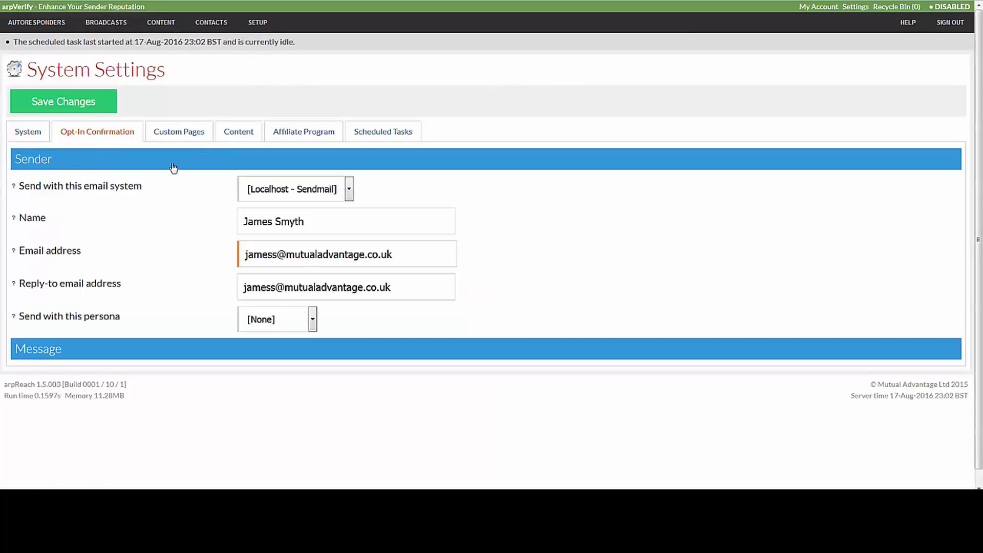
click(349, 190)
click(351, 189)
click(77, 354)
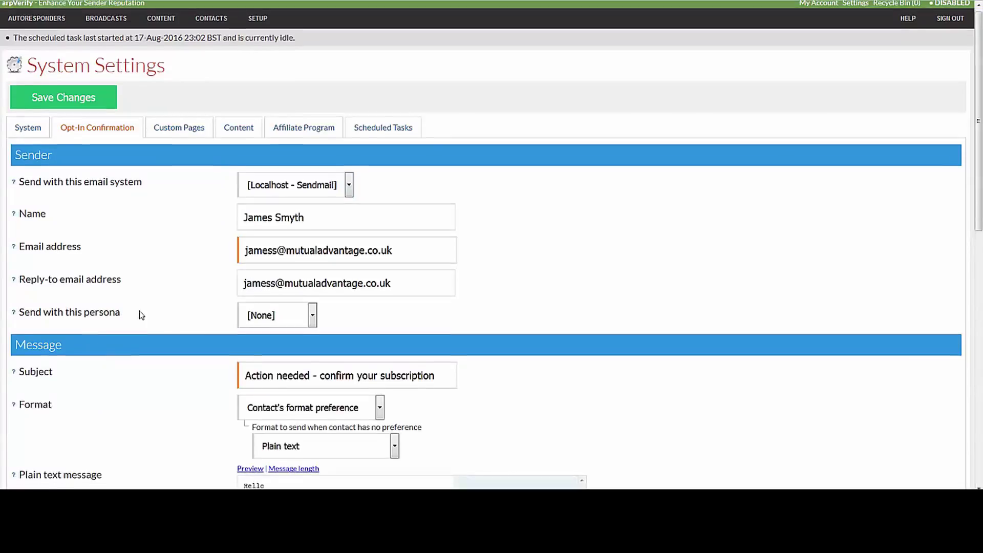
scroll(138, 313, down, 5)
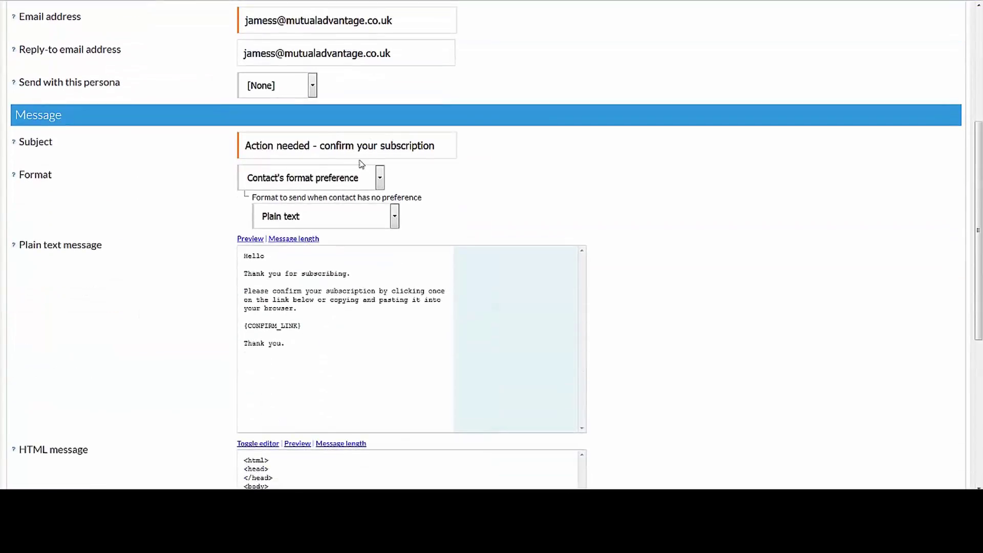
scroll(190, 221, up, 1)
scroll(188, 219, up, 3)
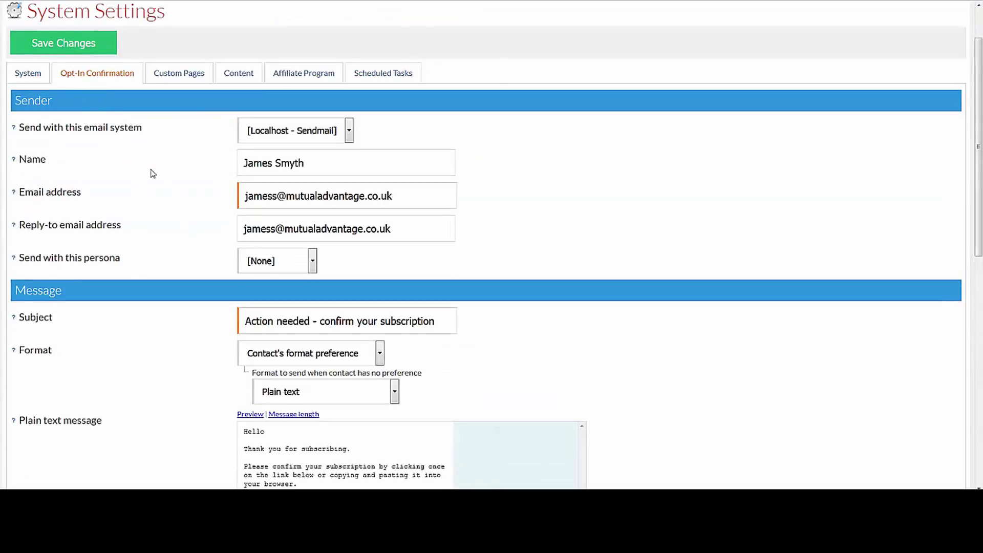
scroll(154, 174, down, 5)
scroll(375, 171, down, 1)
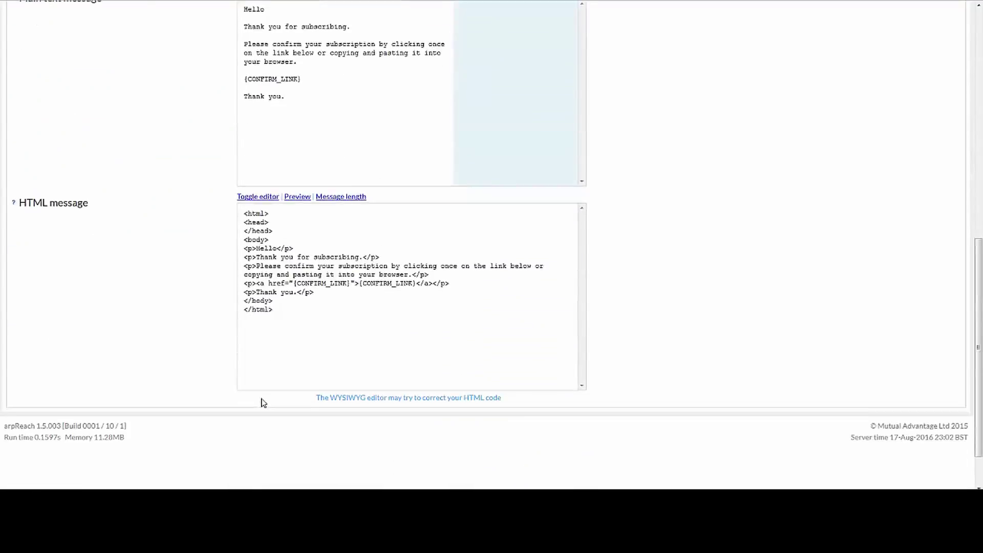
scroll(261, 403, up, 10)
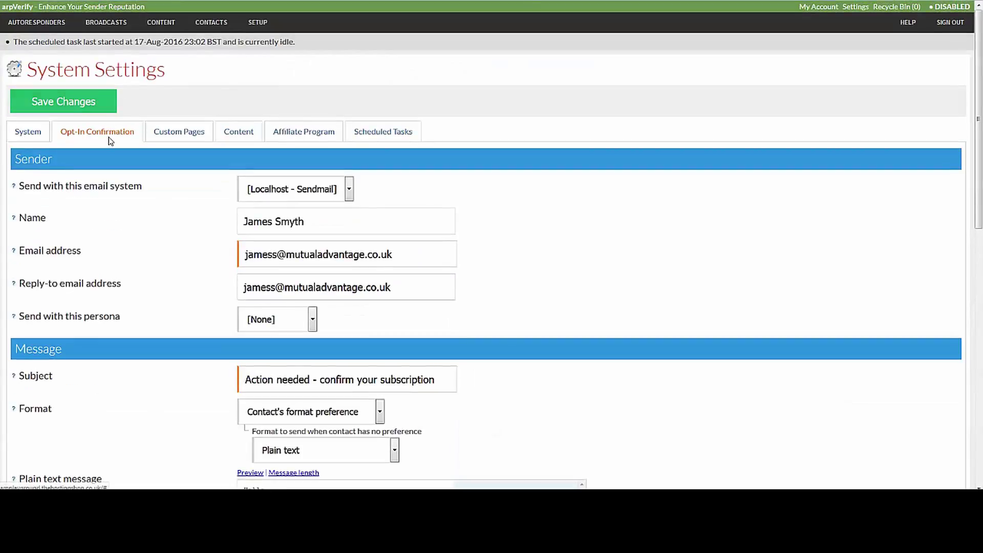
Step: View Custom Pages, then on the Content tab expand and collapse Standard messages
click(166, 135)
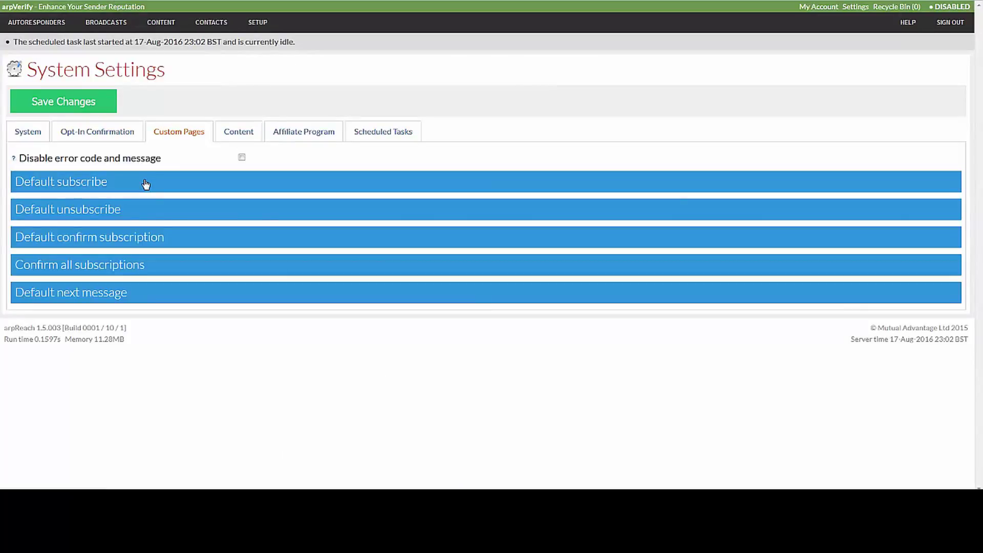
click(244, 133)
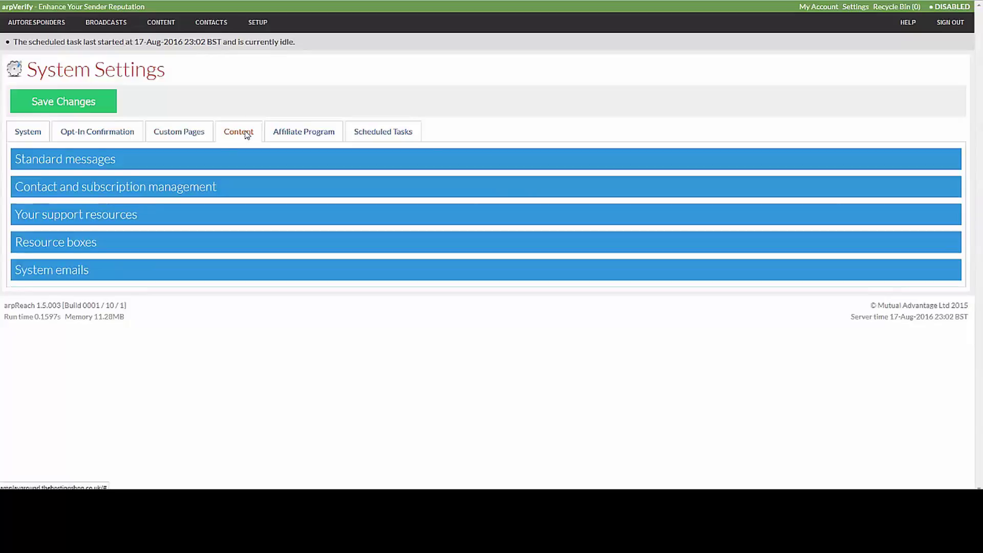
click(130, 163)
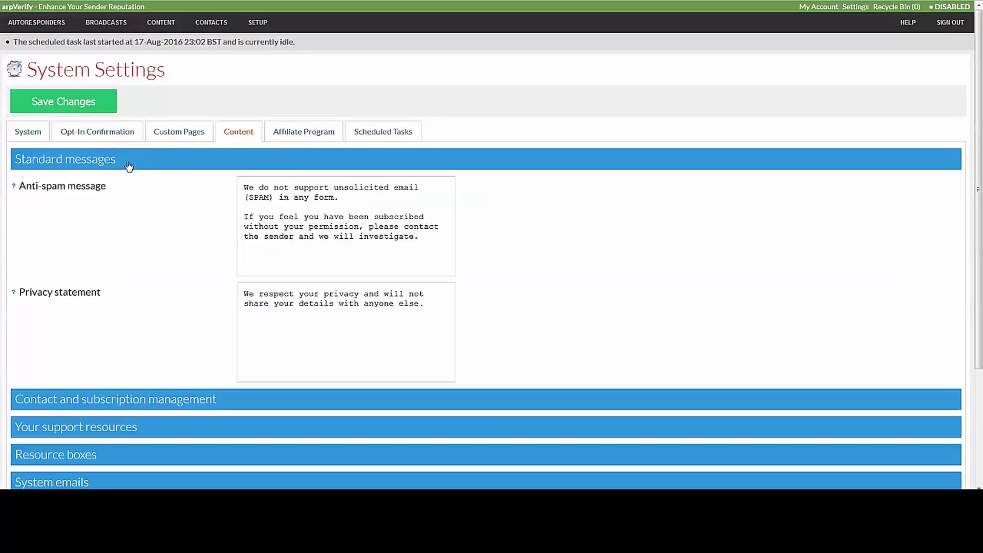
click(129, 165)
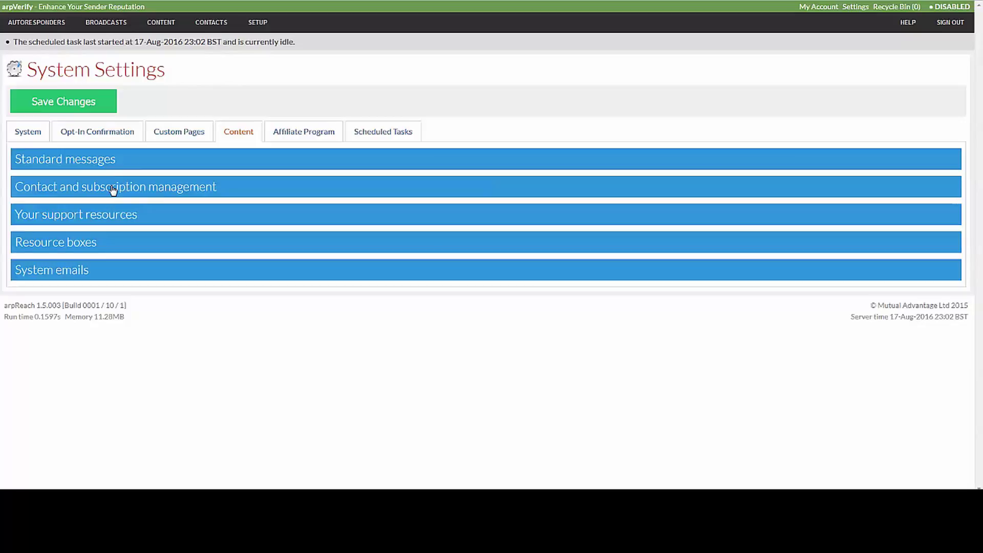
Step: Review the affiliate ID field and 'Powered by arpReach' link text under Your affiliate link
click(305, 133)
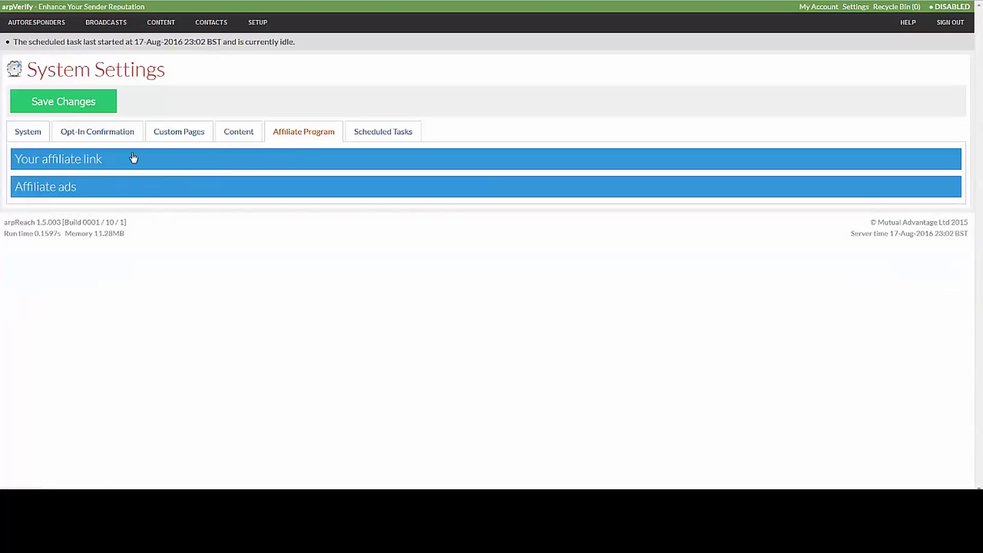
click(106, 161)
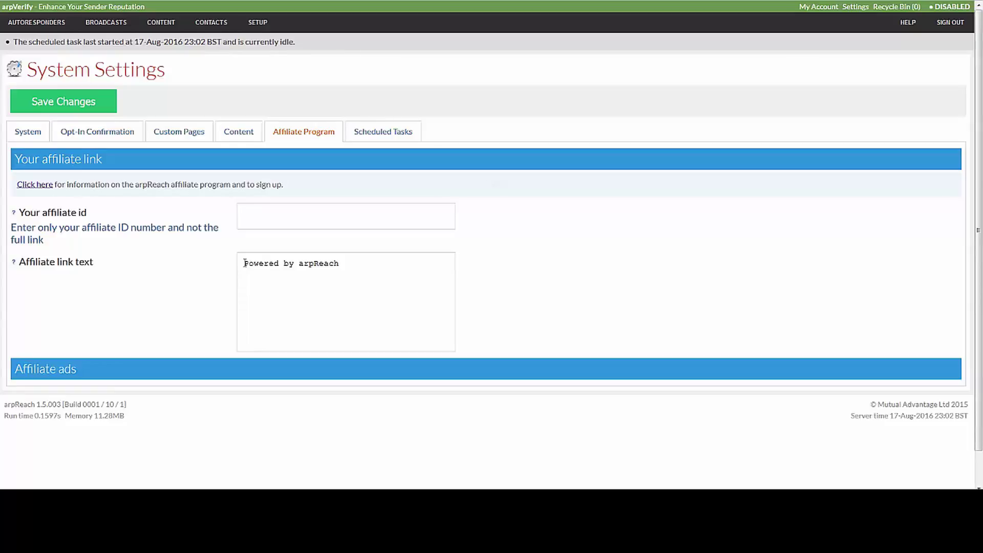
drag(244, 263, 343, 269)
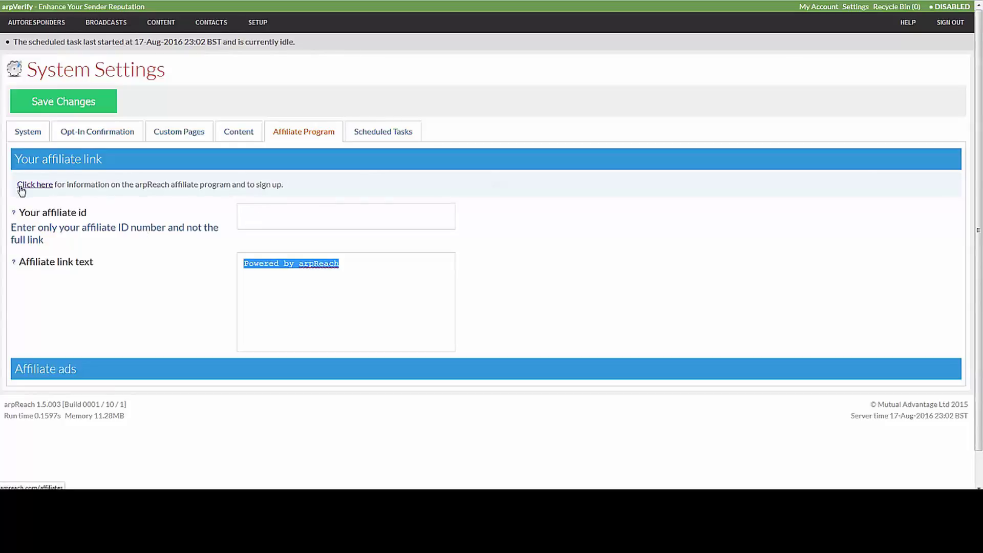
click(251, 220)
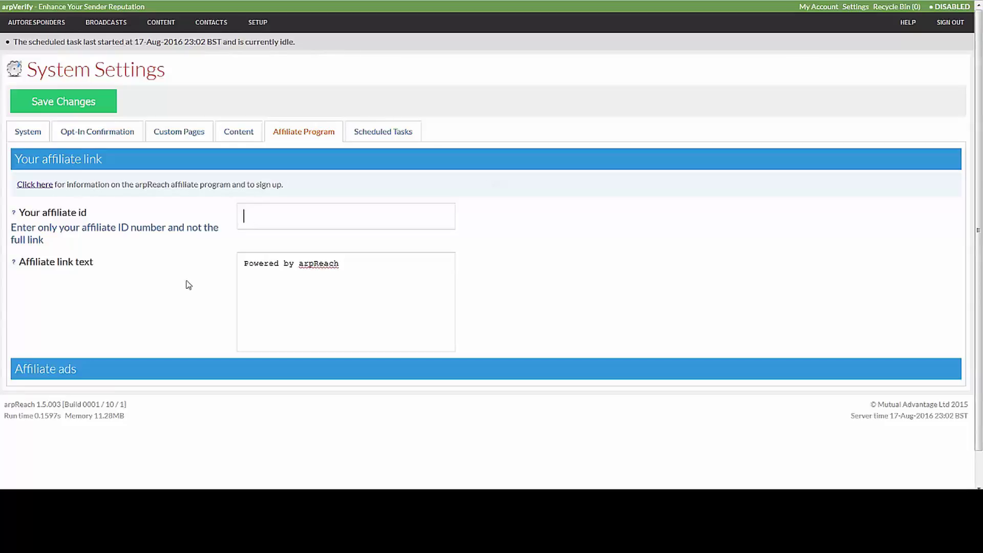
click(95, 163)
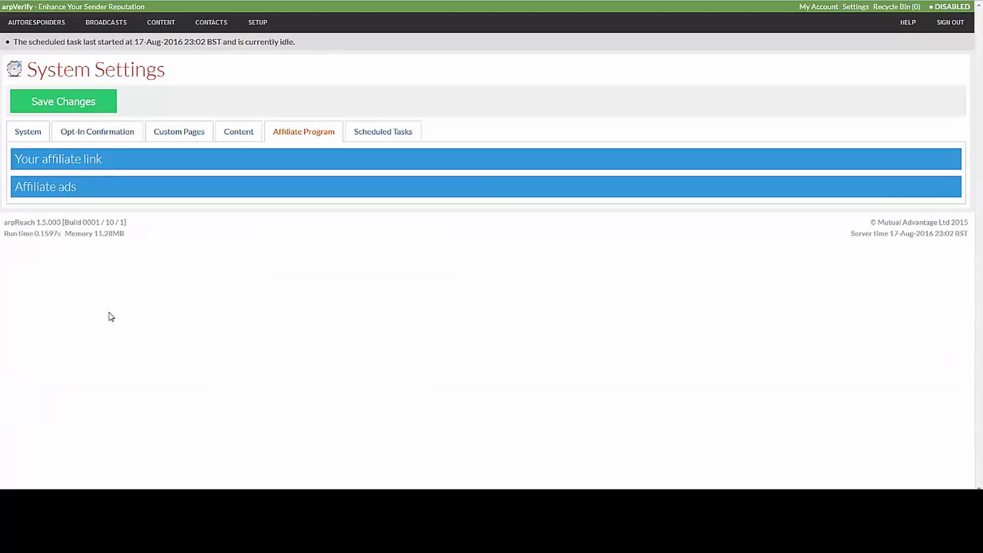
Step: Review the plain text and HTML affiliate ads, then go to the Scheduled Tasks tab
click(71, 189)
scroll(151, 208, down, 5)
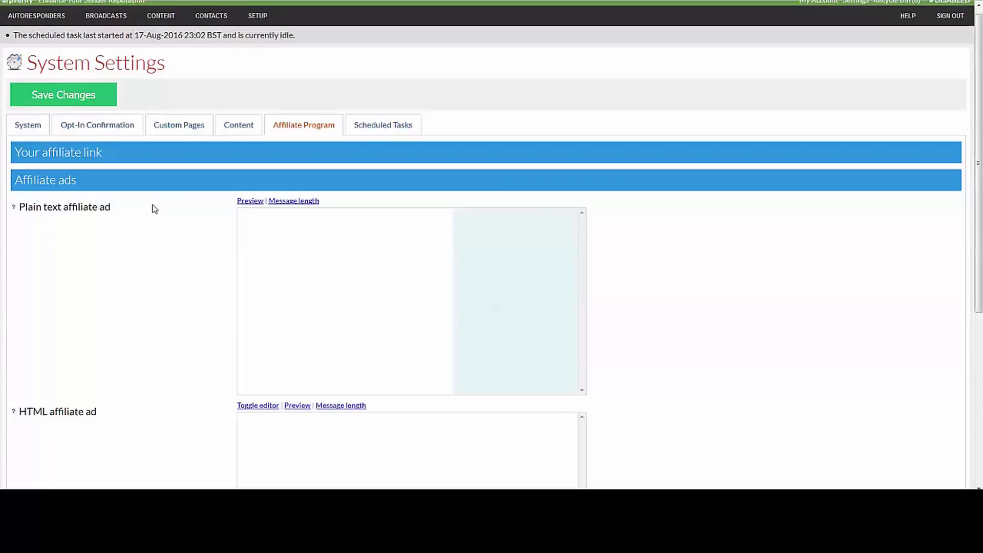
scroll(153, 208, up, 5)
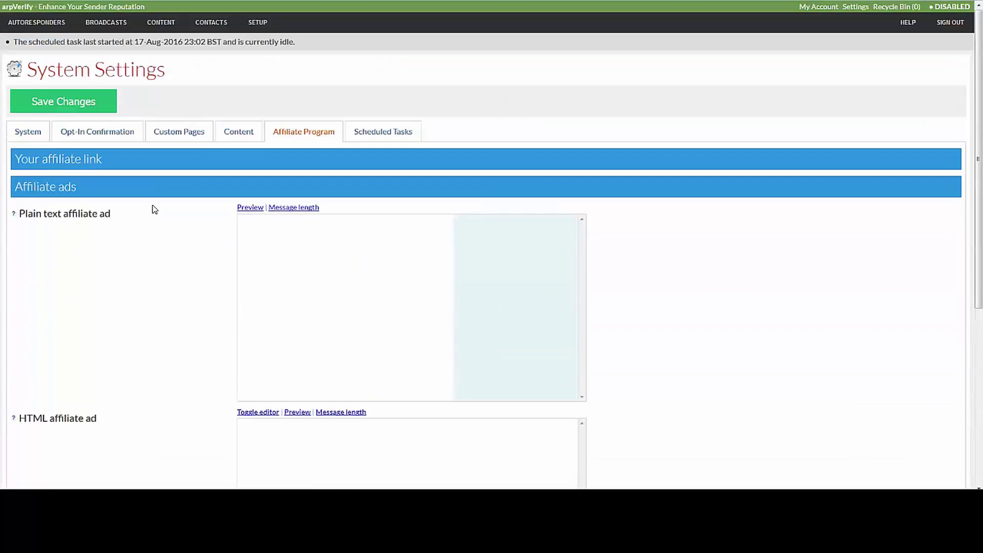
click(54, 193)
Step: Expand Scheduled Tasks Settings to review enabled task types and 24-hour activity logs
click(373, 133)
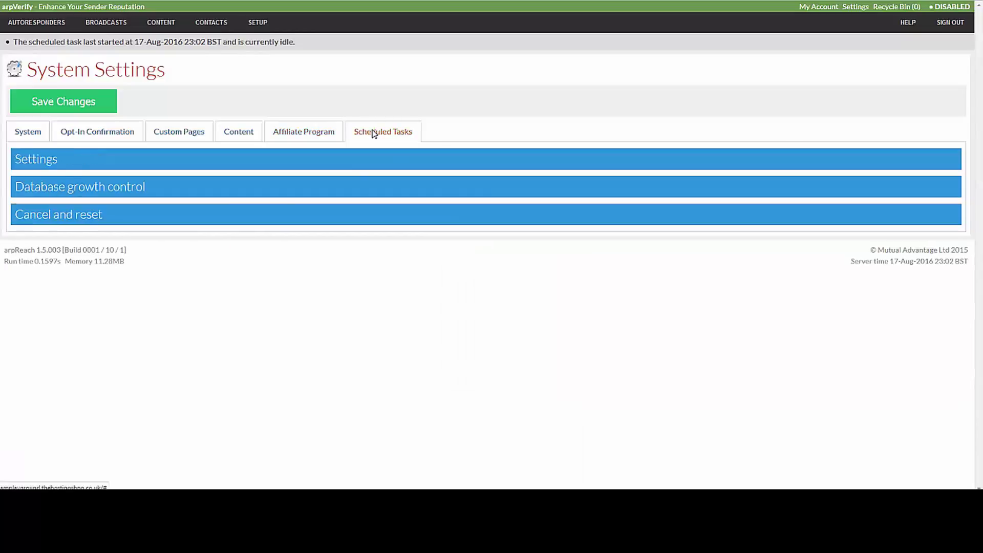
click(156, 169)
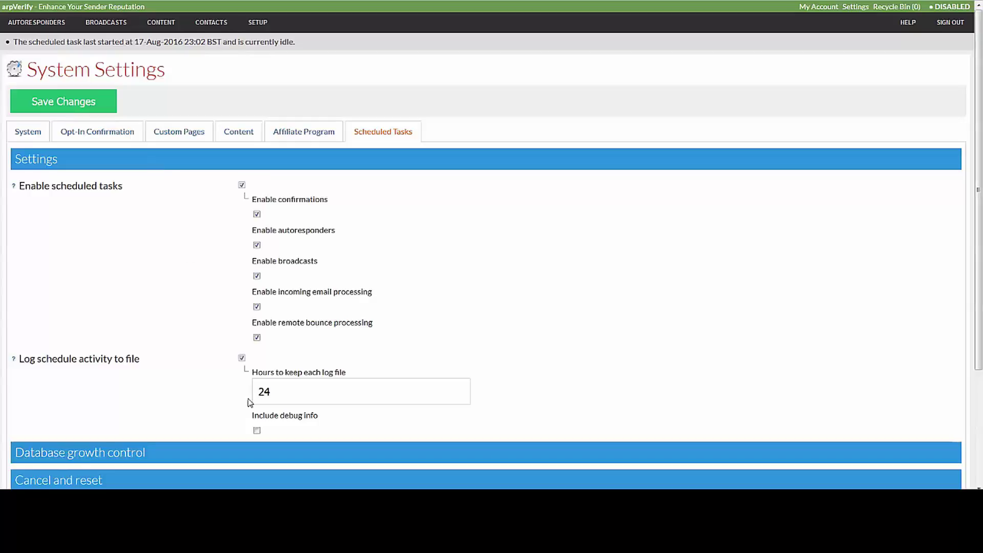
scroll(137, 369, down, 2)
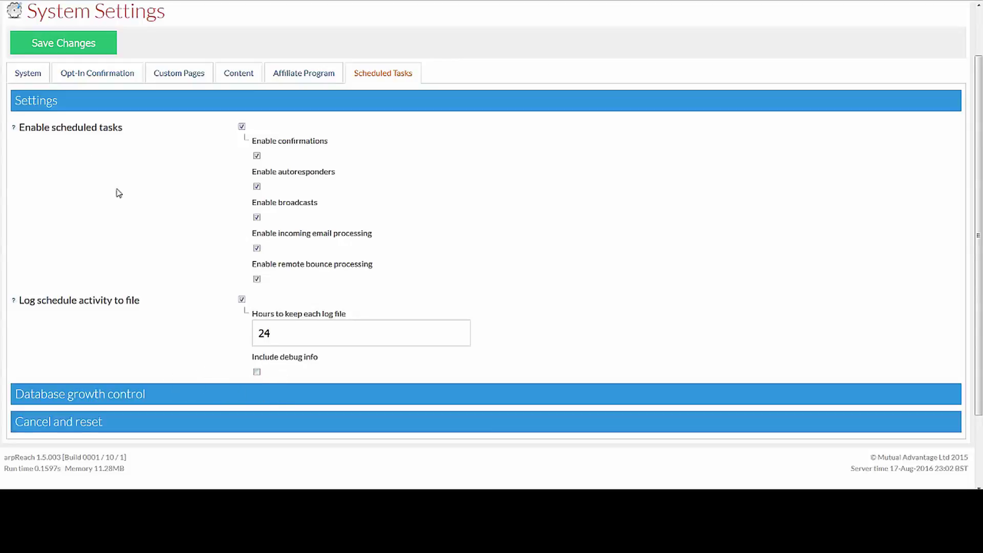
Step: Collapse Settings and expand Database growth control to show log clearing and retention options
click(79, 109)
click(73, 198)
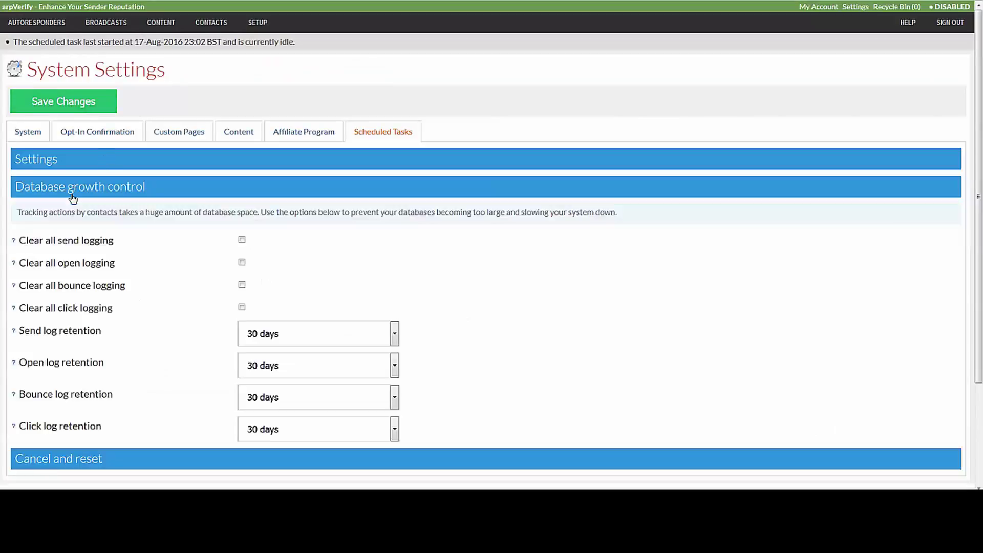
scroll(197, 251, down, 1)
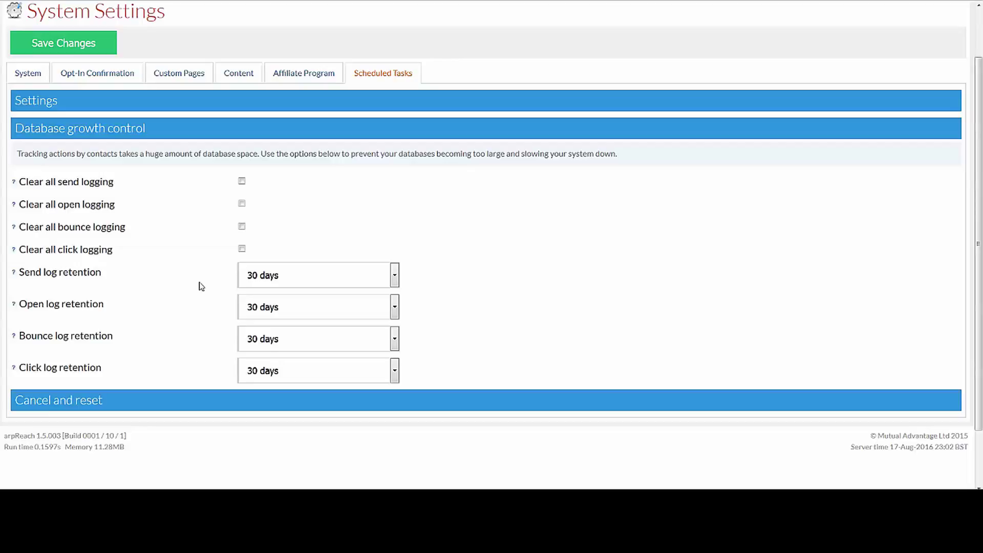
Step: Check the Send log retention choices, keep 30 days, and return to the System tab
click(394, 278)
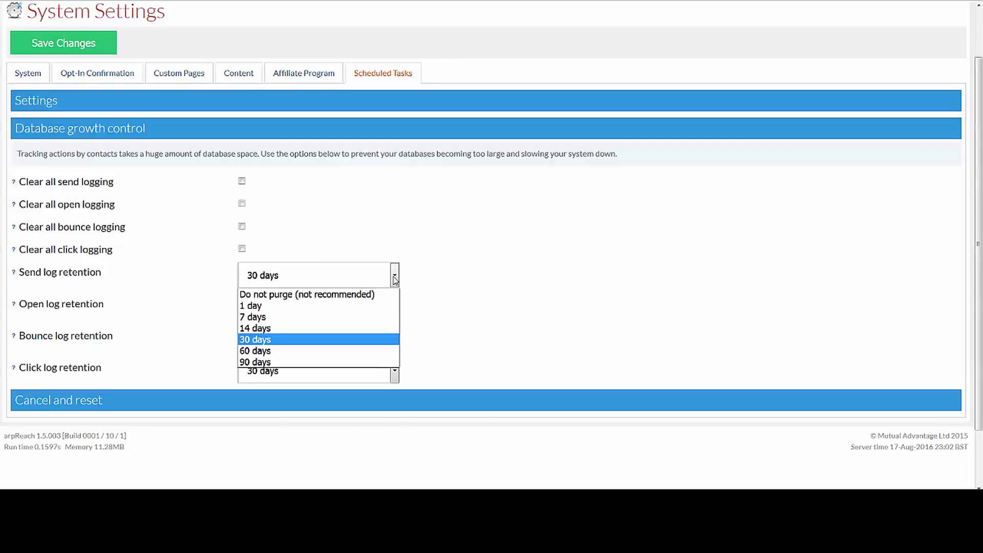
click(451, 266)
click(395, 276)
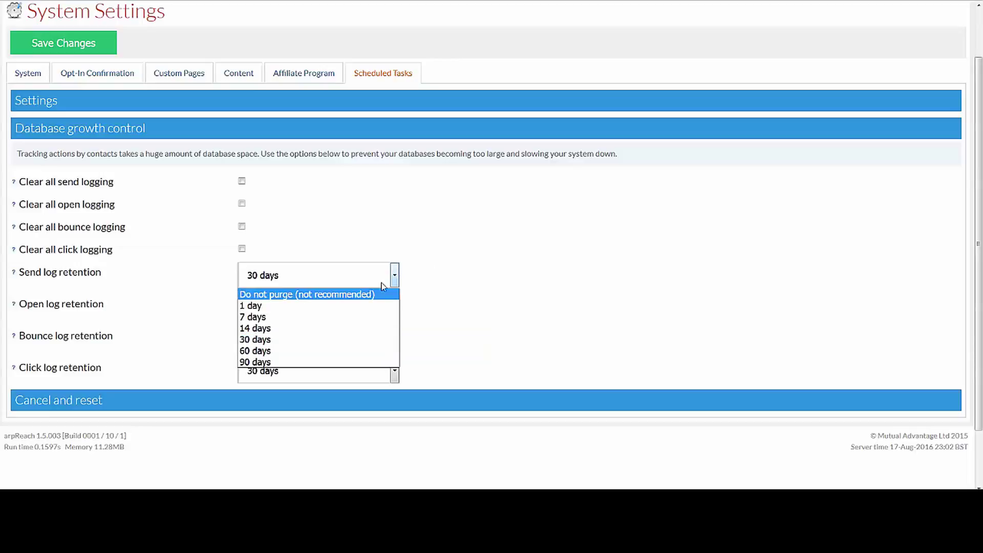
click(437, 264)
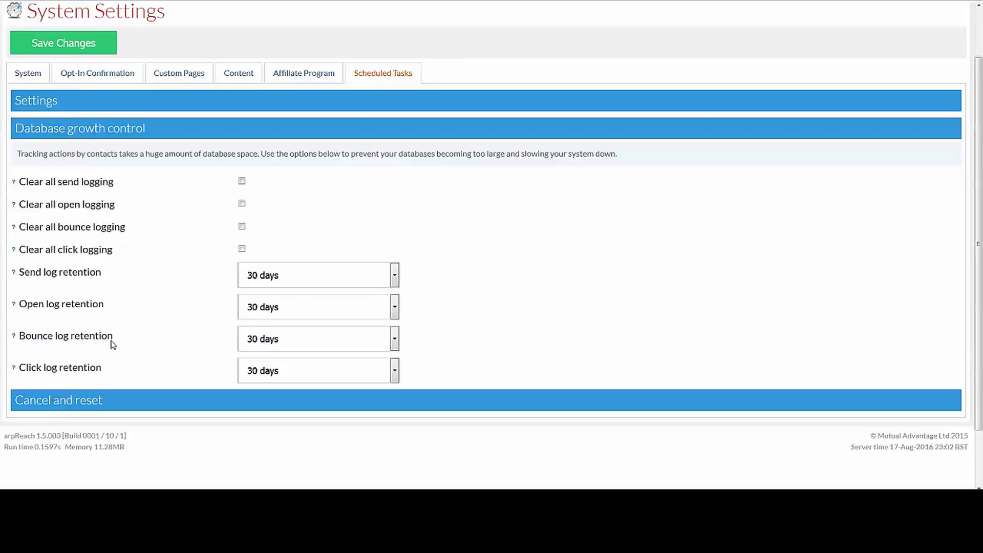
click(103, 131)
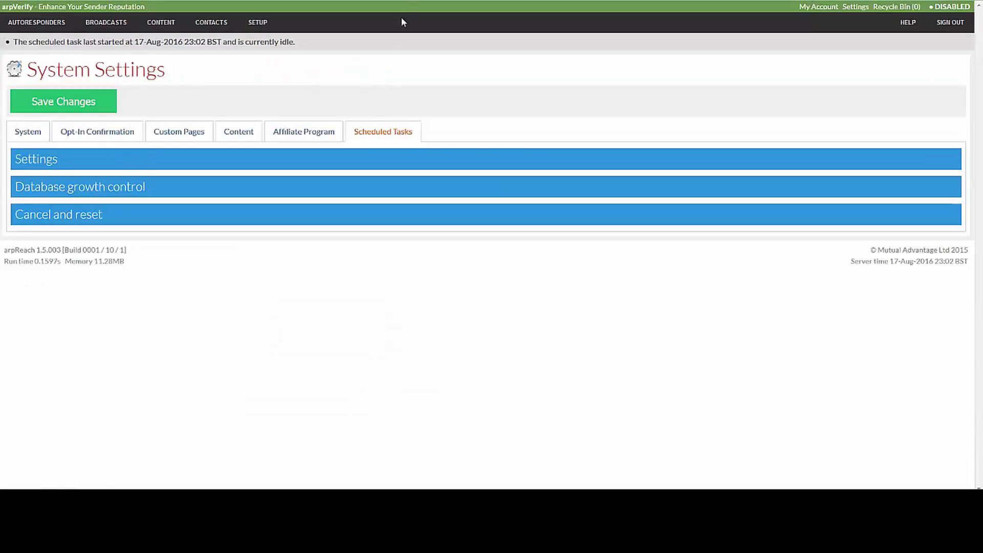
click(28, 131)
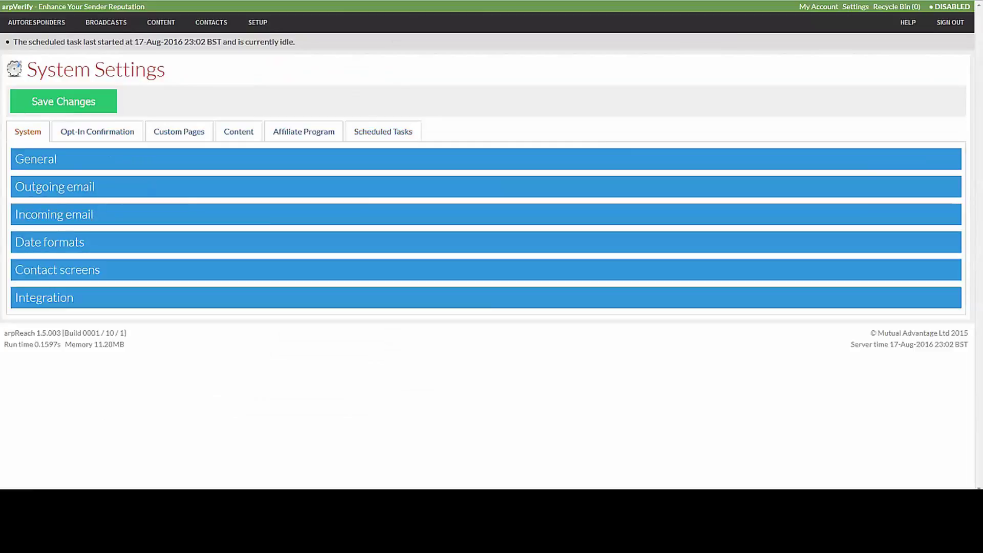